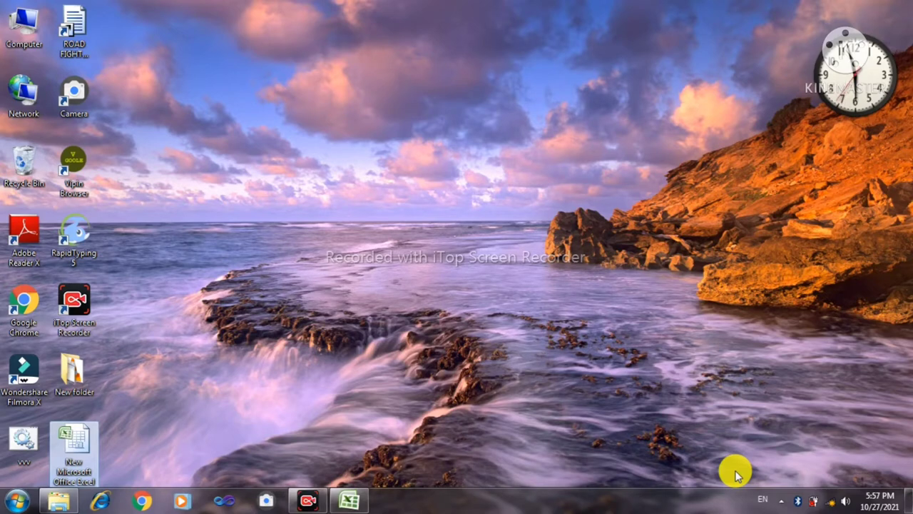
# Open the Excel workbook from the desktop and enter 34 in D3.
pyautogui.doubleClick(76, 440)
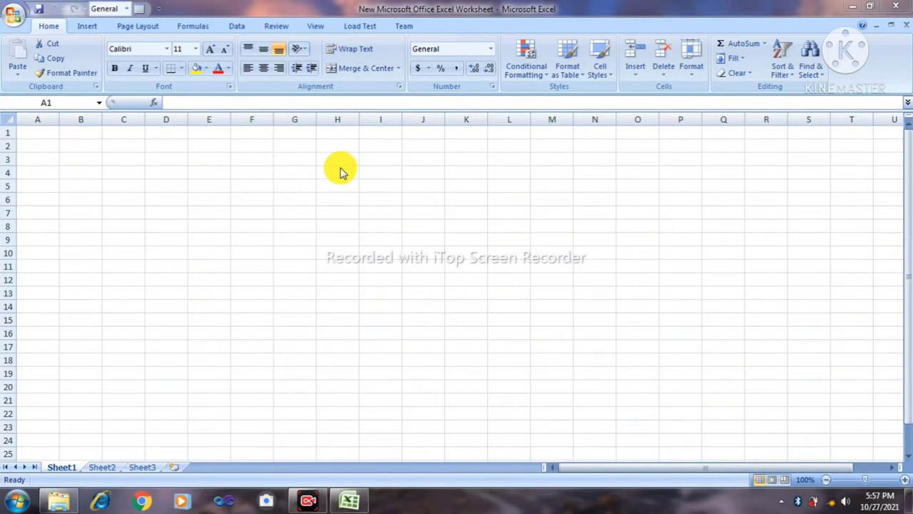
pyautogui.click(267, 173)
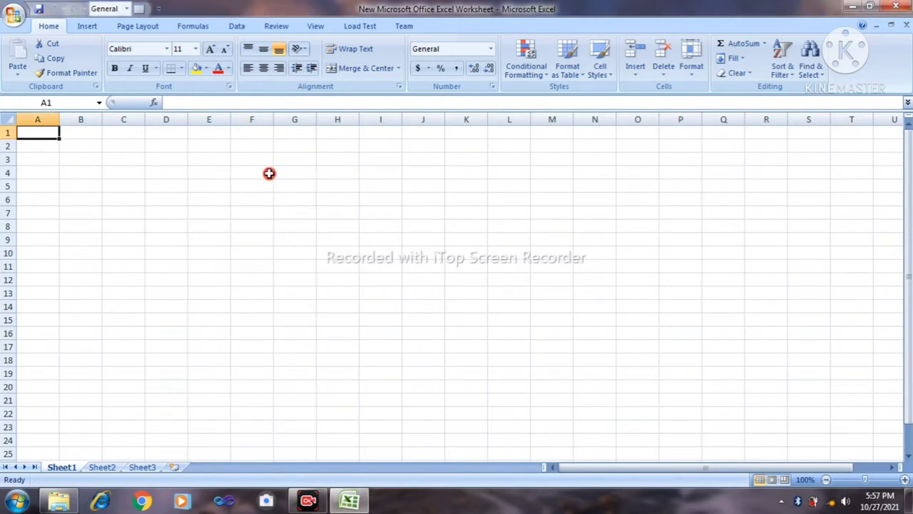
pyautogui.click(173, 159)
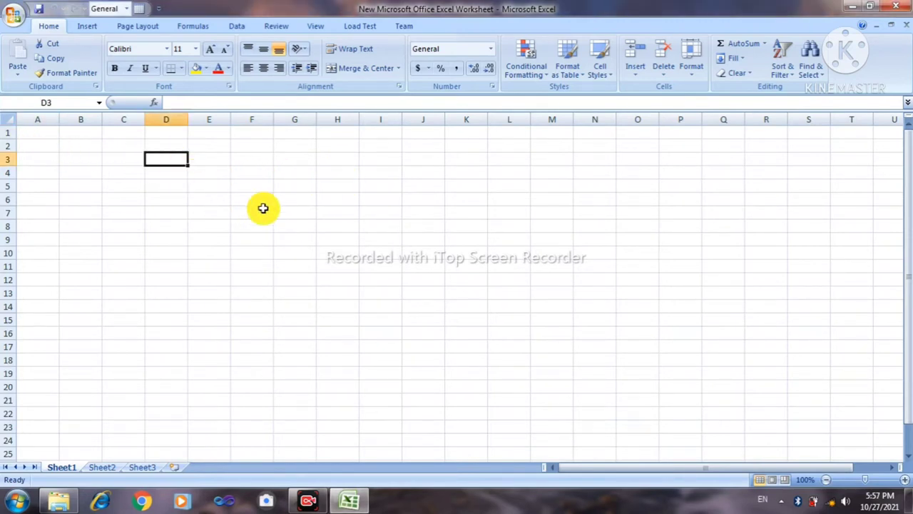
pyautogui.write('34')
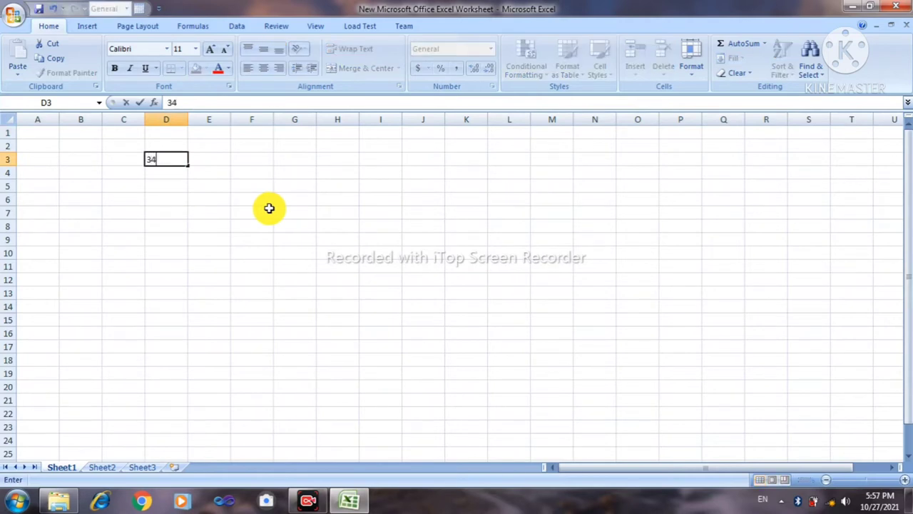
pyautogui.click(243, 158)
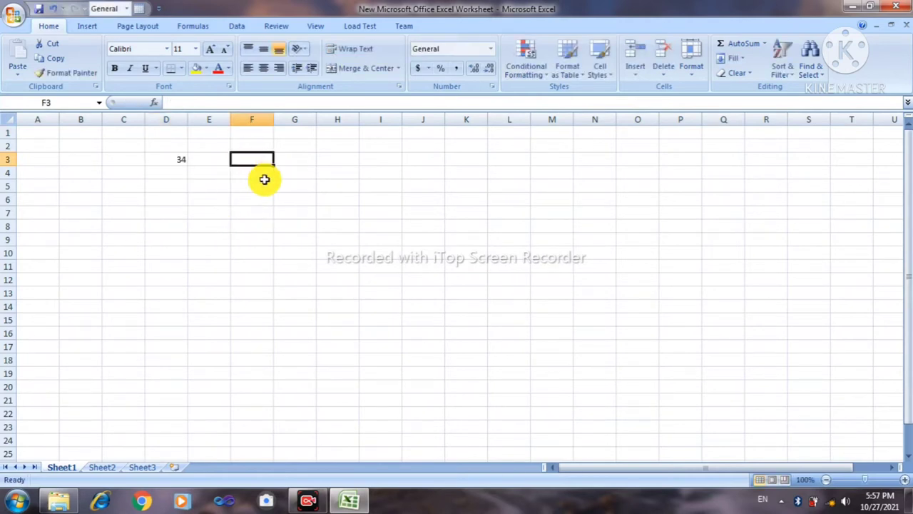
# Enter 56 in both D5 and D7.
pyautogui.click(185, 184)
pyautogui.write('56')
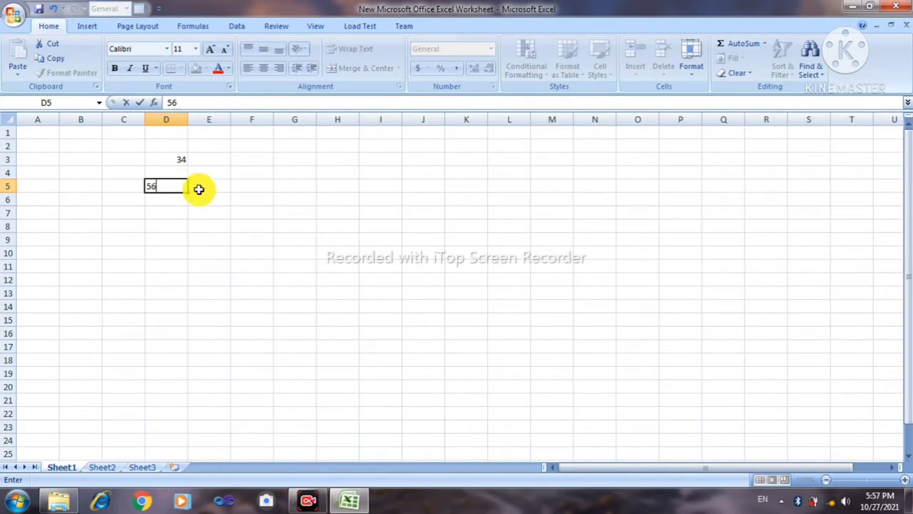
pyautogui.click(184, 211)
pyautogui.write('5')
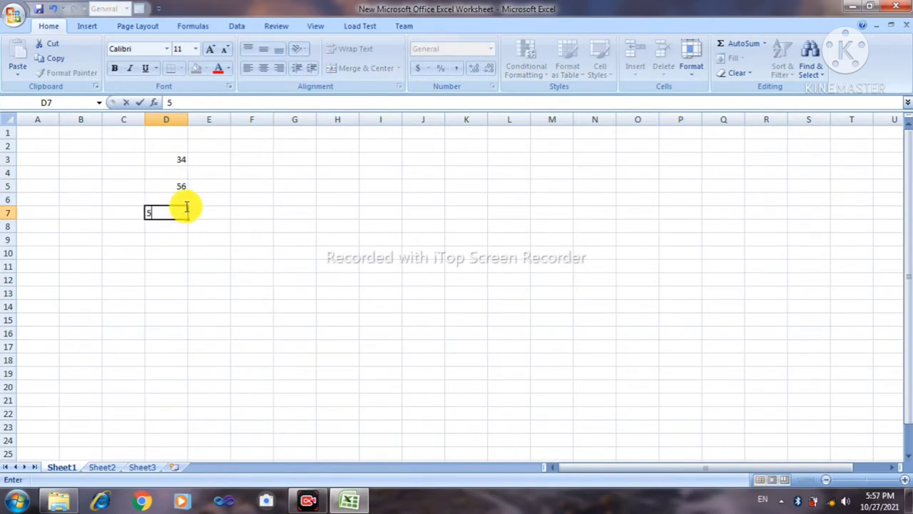
pyautogui.write('6')
pyautogui.moveTo(209, 265); pyautogui.dragTo(209, 248)
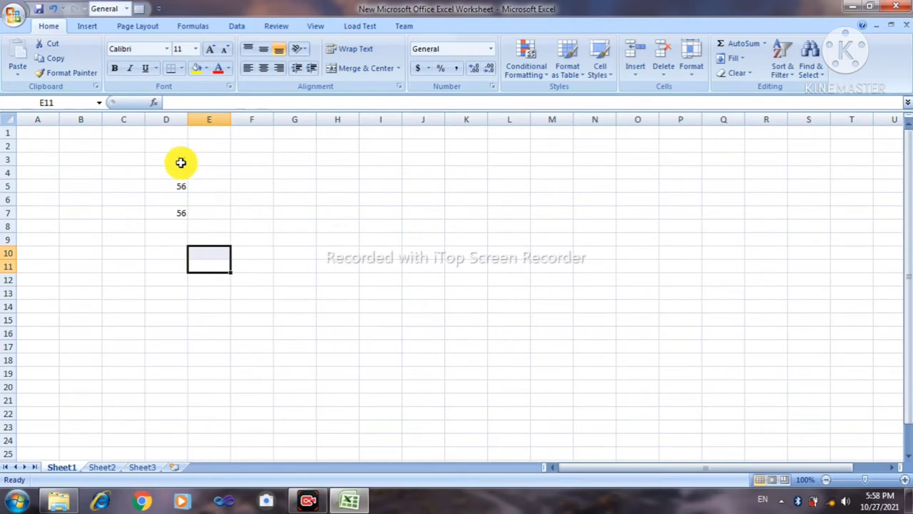
# Enter =SUM(D3:D7) in D8 so it totals the three numbers as 146.
pyautogui.click(167, 227)
pyautogui.write('=s')
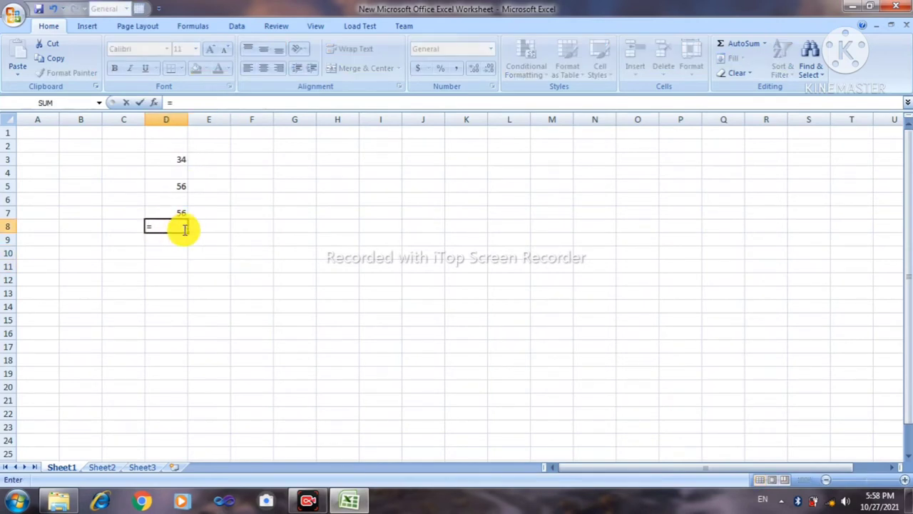
pyautogui.write('um')
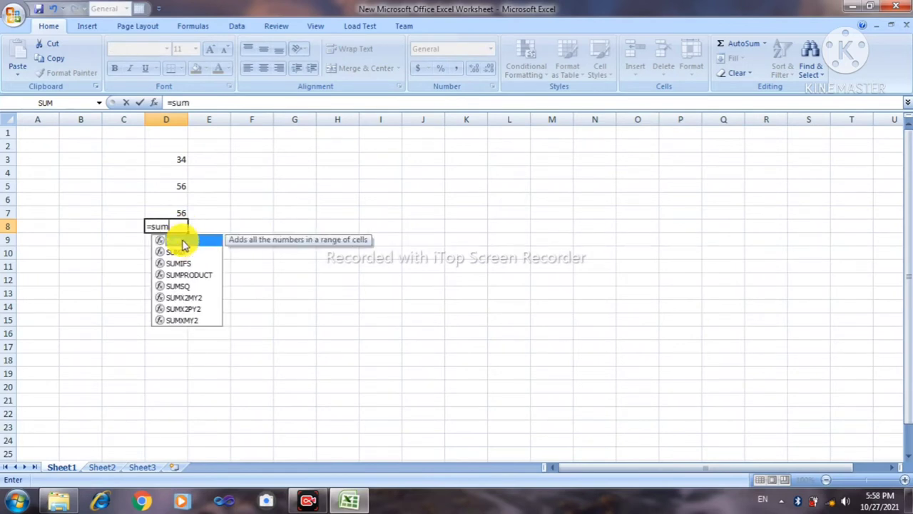
pyautogui.doubleClick(184, 241)
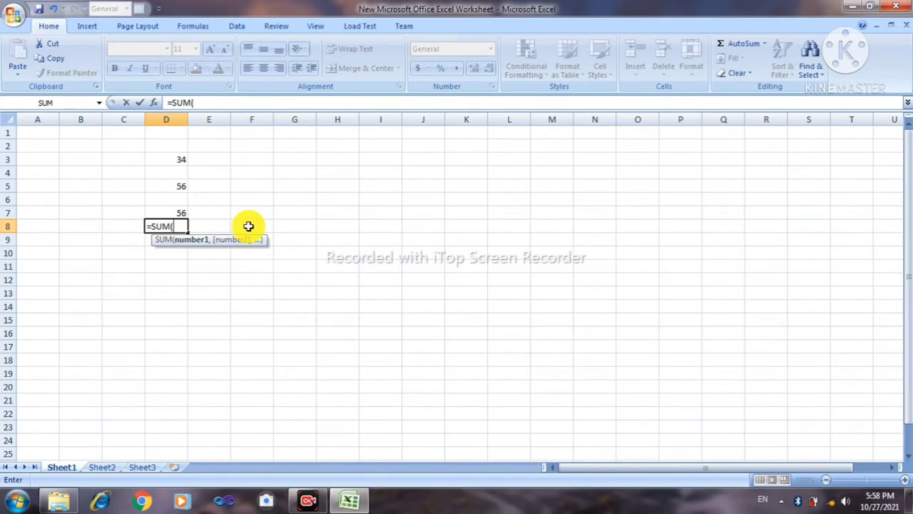
pyautogui.moveTo(179, 160); pyautogui.dragTo(179, 214)
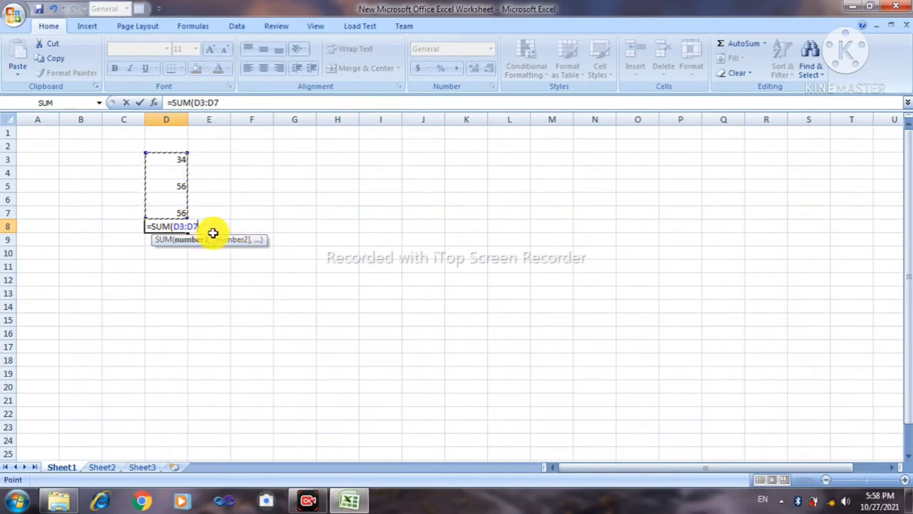
pyautogui.write(')')
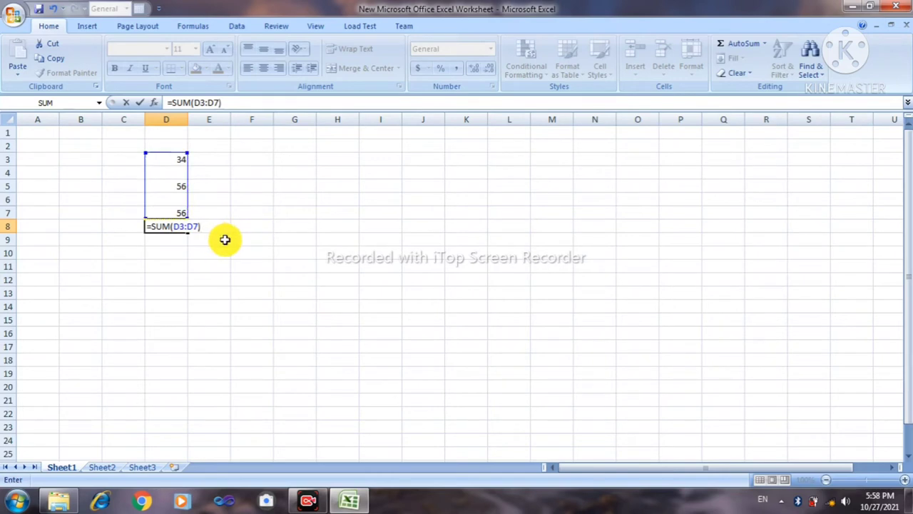
pyautogui.press('Return')
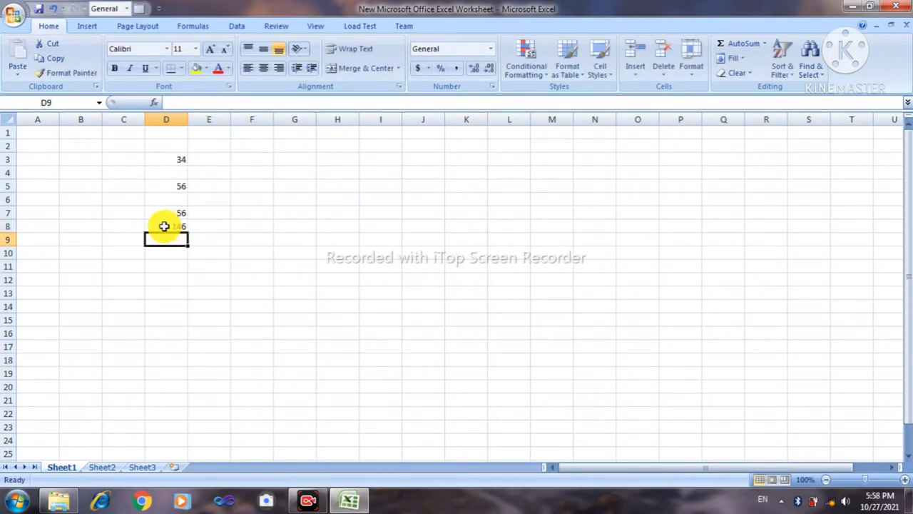
# Enlarge the 146 total in D8 to 16-point font with Increase Font Size.
pyautogui.click(178, 226)
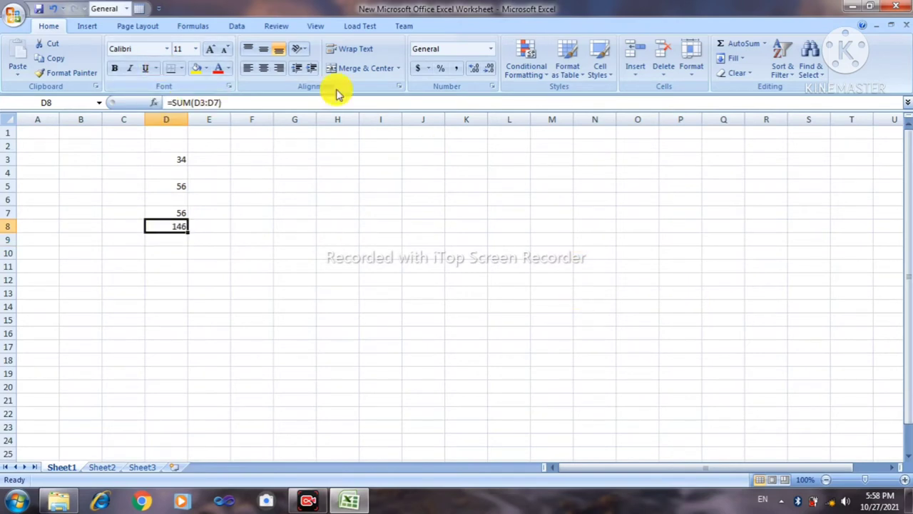
pyautogui.click(218, 51)
pyautogui.click(217, 51)
pyautogui.click(218, 52)
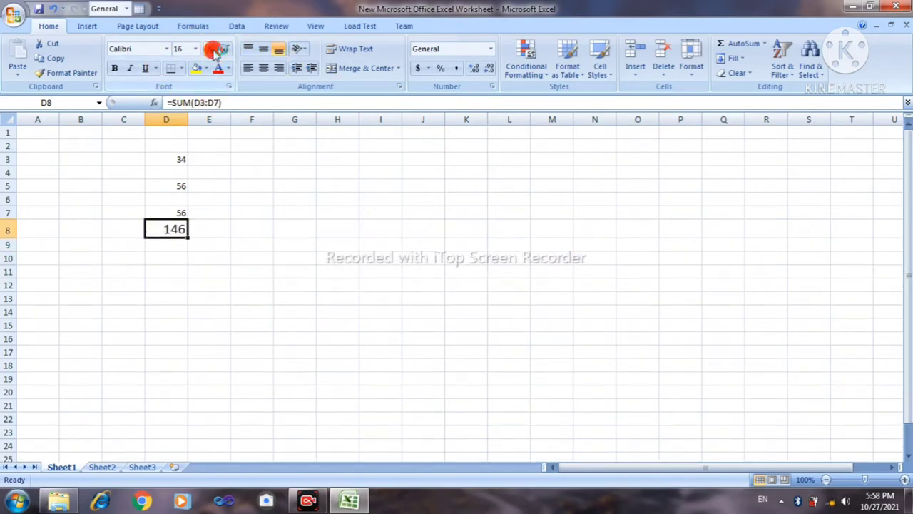
pyautogui.click(253, 225)
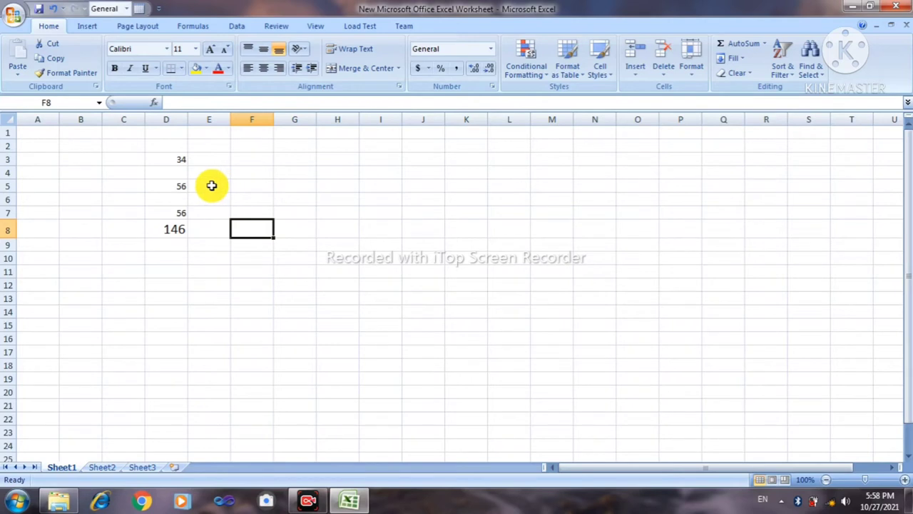
# Enter =D5-D3 in E5 to show 22, then select D3:E8 and reselect E5.
pyautogui.click(224, 189)
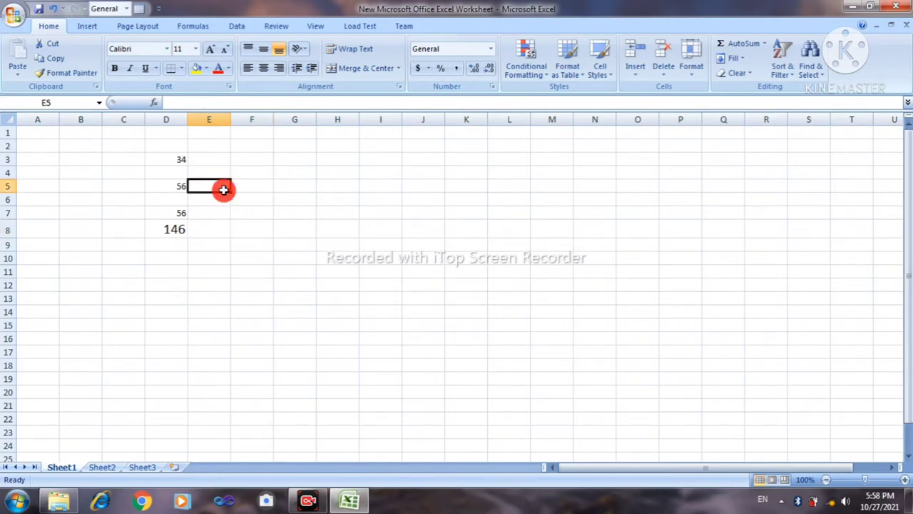
pyautogui.write('=')
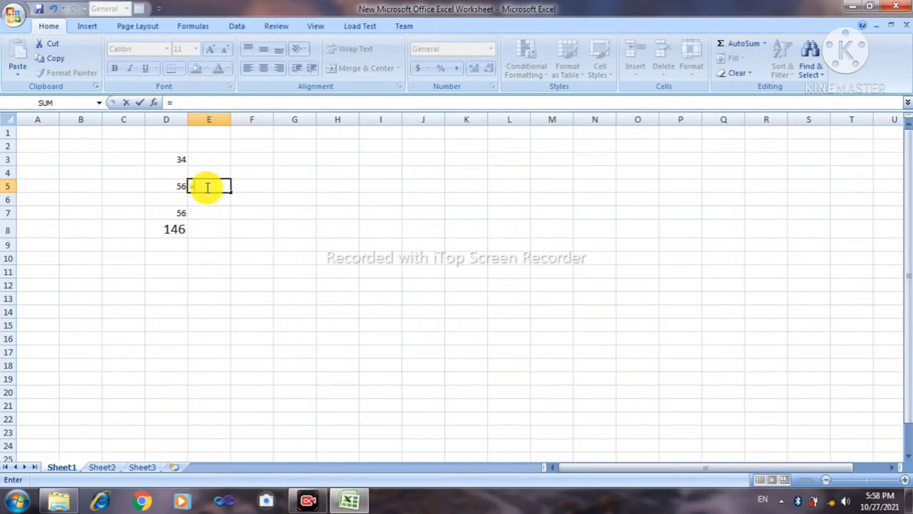
pyautogui.click(180, 189)
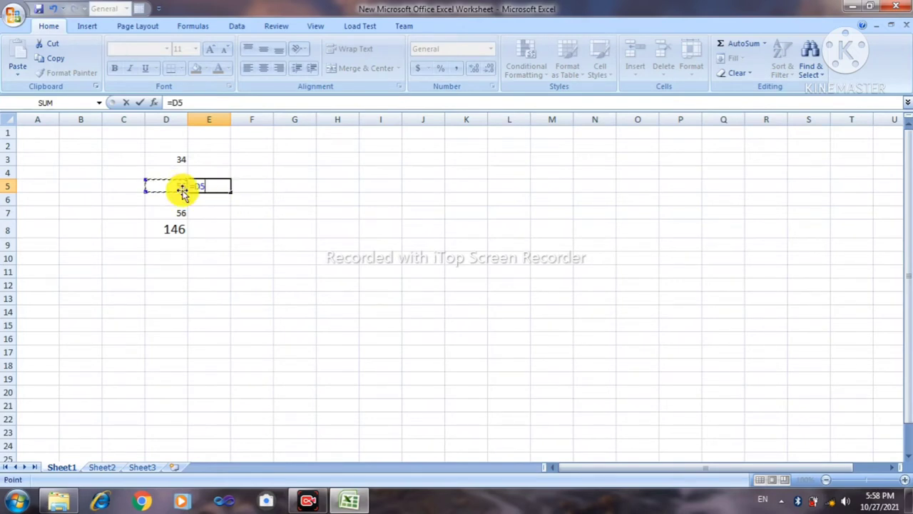
pyautogui.write('-')
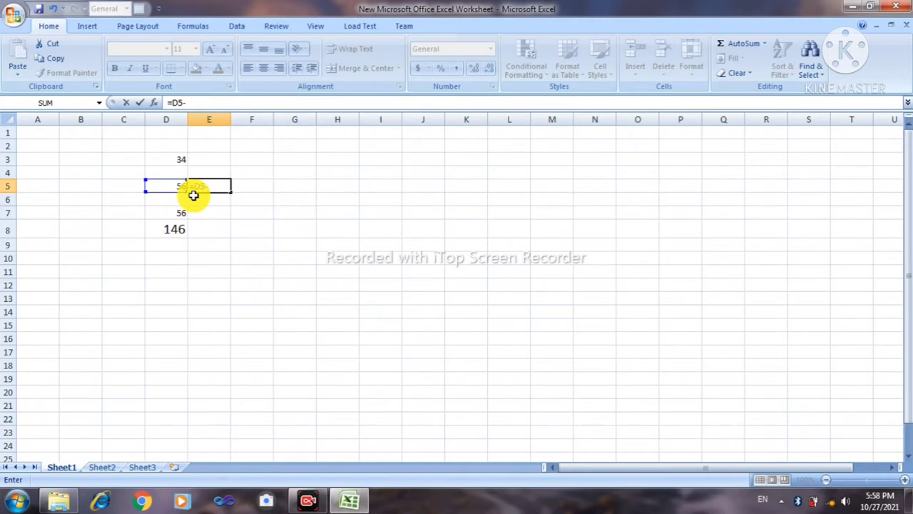
pyautogui.click(179, 160)
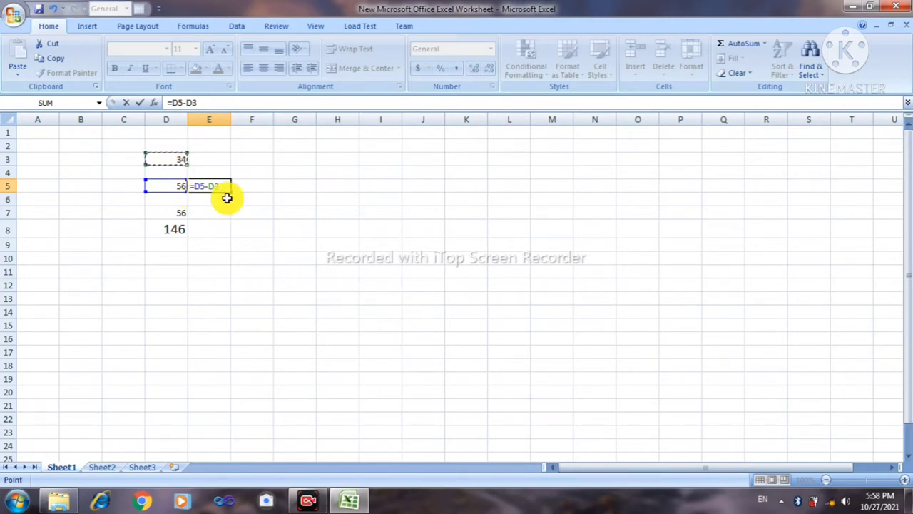
pyautogui.press('Return')
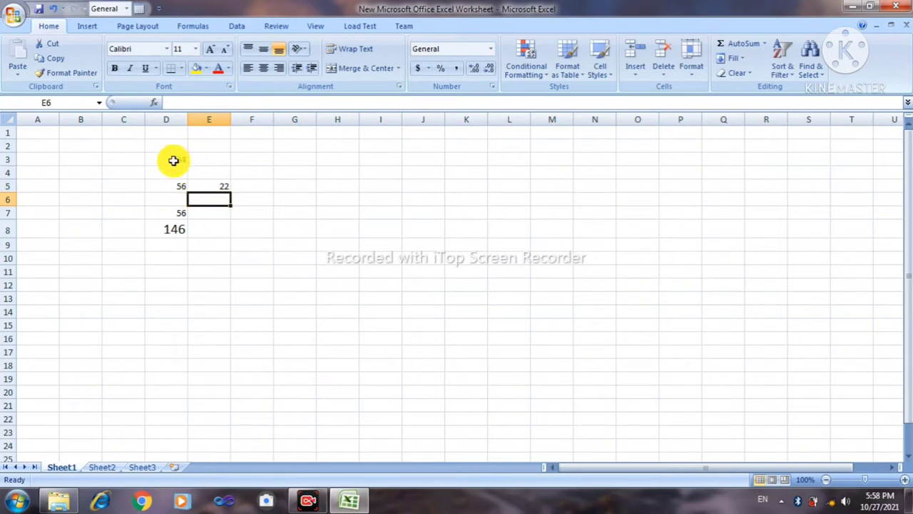
pyautogui.moveTo(172, 157)
pyautogui.mouseDown()
pyautogui.moveTo(219, 184)
pyautogui.moveTo(224, 228)
pyautogui.mouseUp()
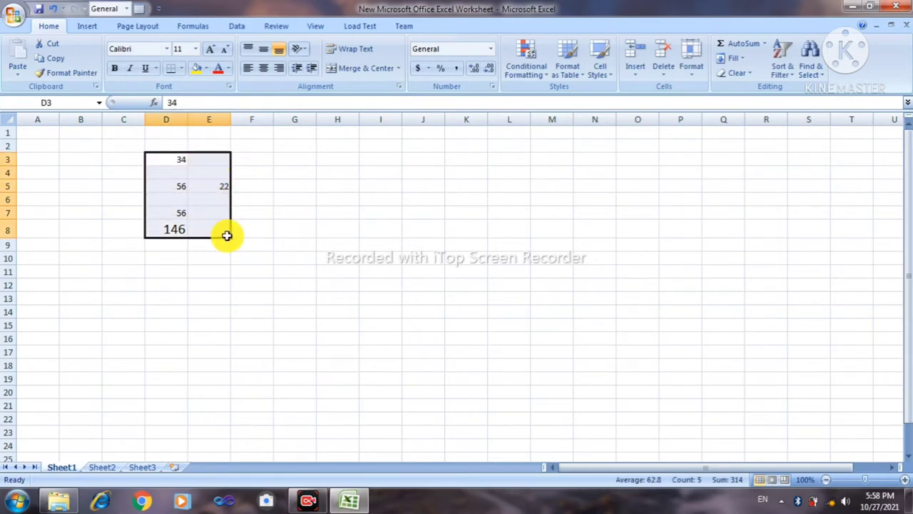
pyautogui.click(224, 187)
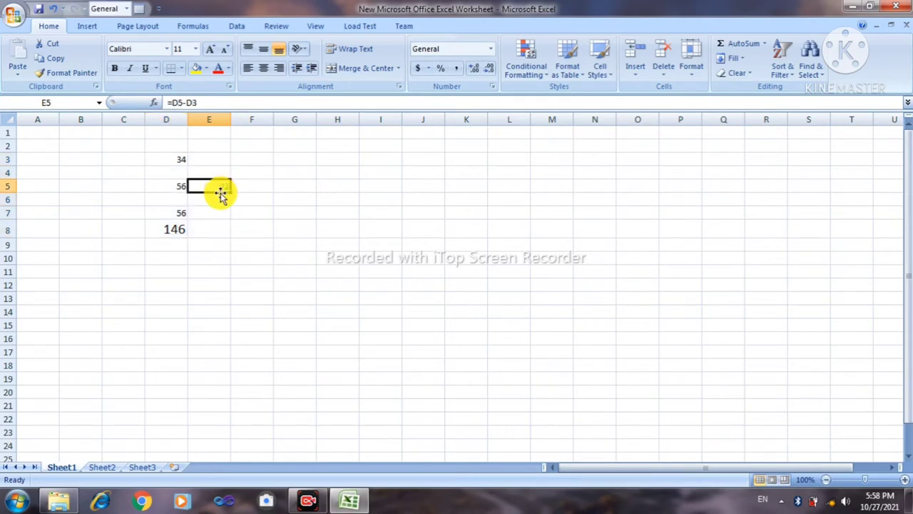
pyautogui.click(300, 211)
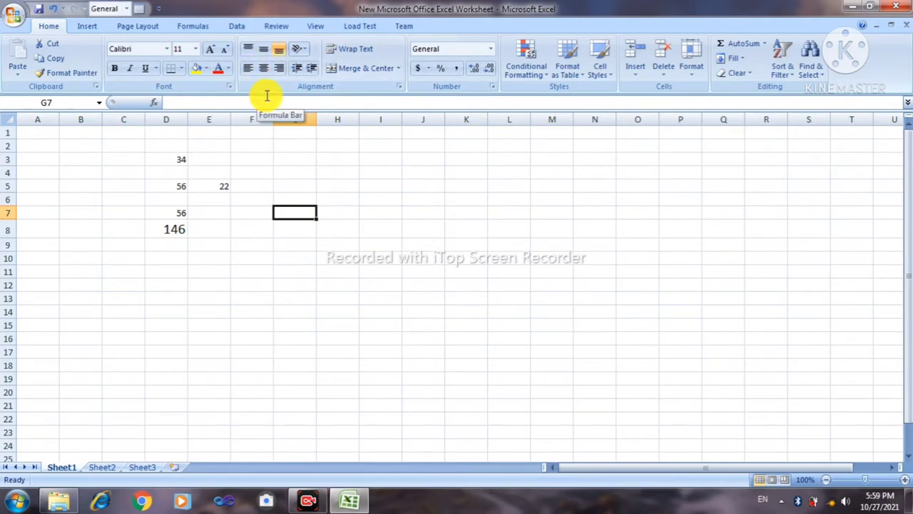
pyautogui.press('super+plus')
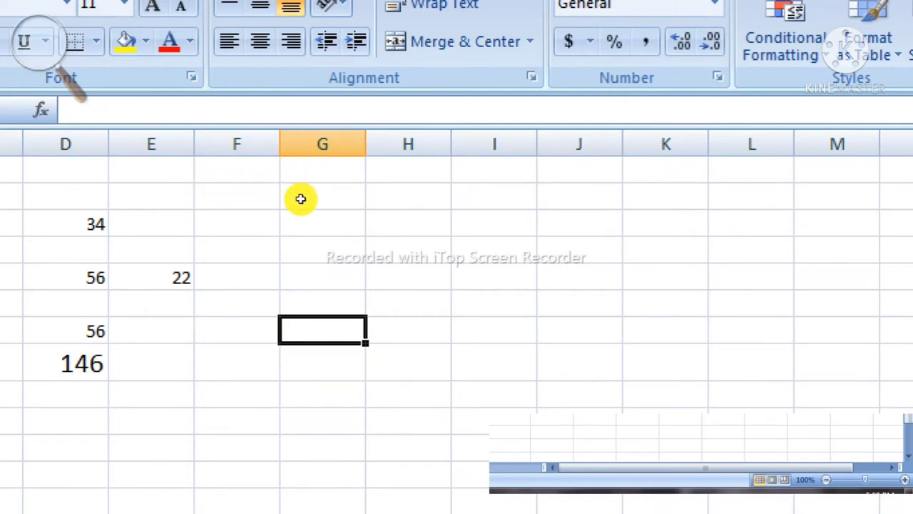
# Enter =E5*D5*D7 in G7 using arrow-key cell references, giving 68992.
pyautogui.write('=')
pyautogui.press('Up')
pyautogui.press('Up')
pyautogui.press('Left')
pyautogui.press('Left')
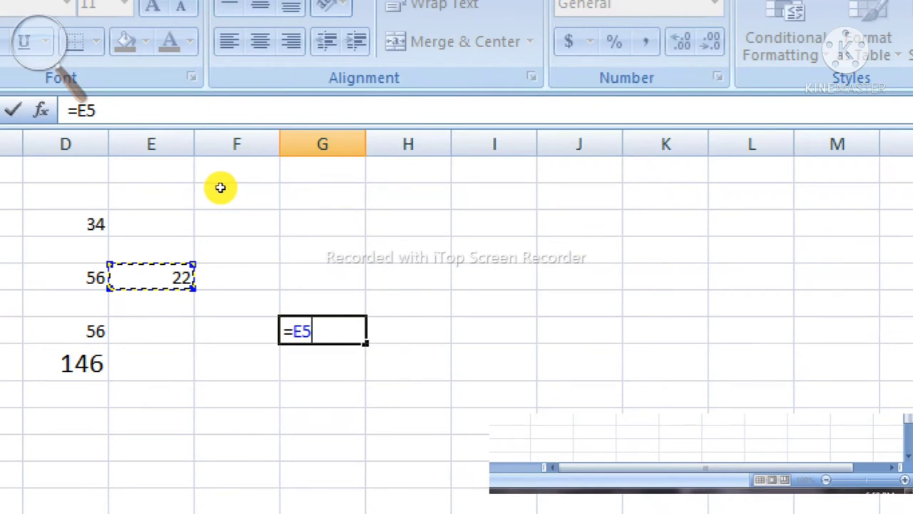
pyautogui.write('*')
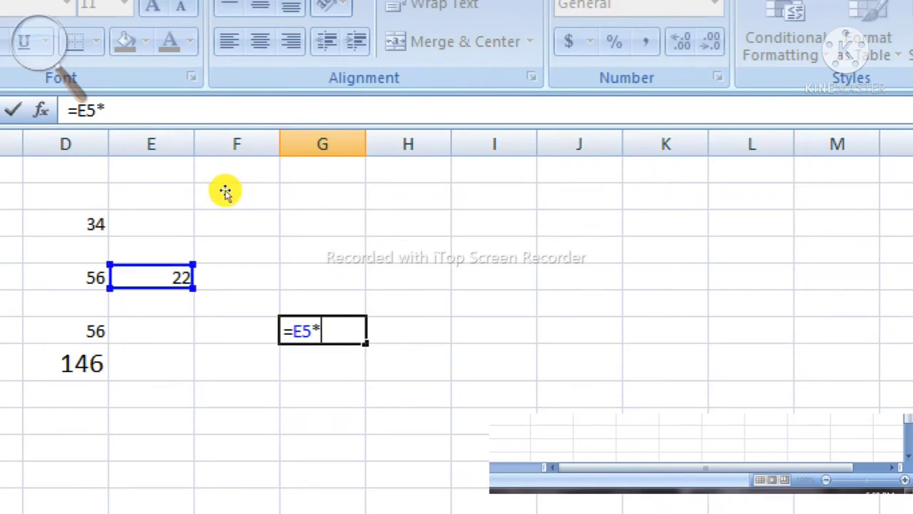
pyautogui.press('Left')
pyautogui.press('Left')
pyautogui.press('Left')
pyautogui.press('Up')
pyautogui.press('Up')
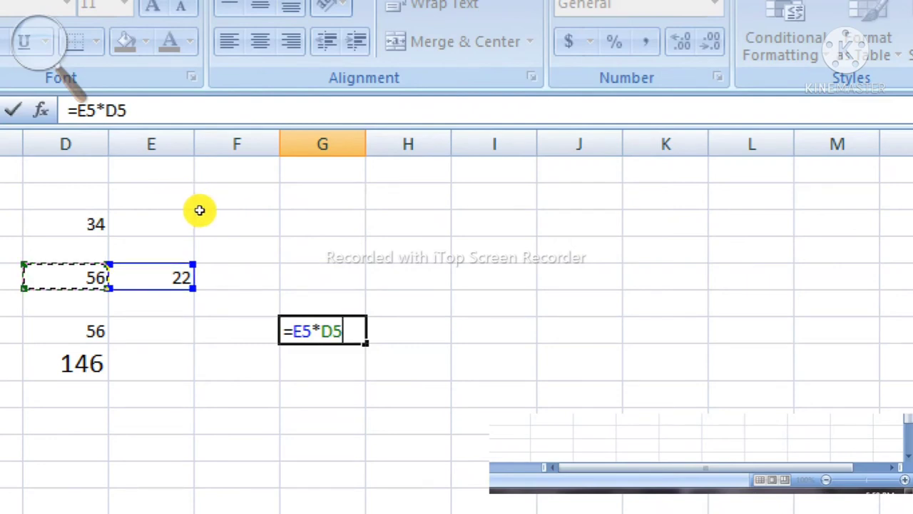
pyautogui.write('*')
pyautogui.press('Left')
pyautogui.press('Left')
pyautogui.press('Left')
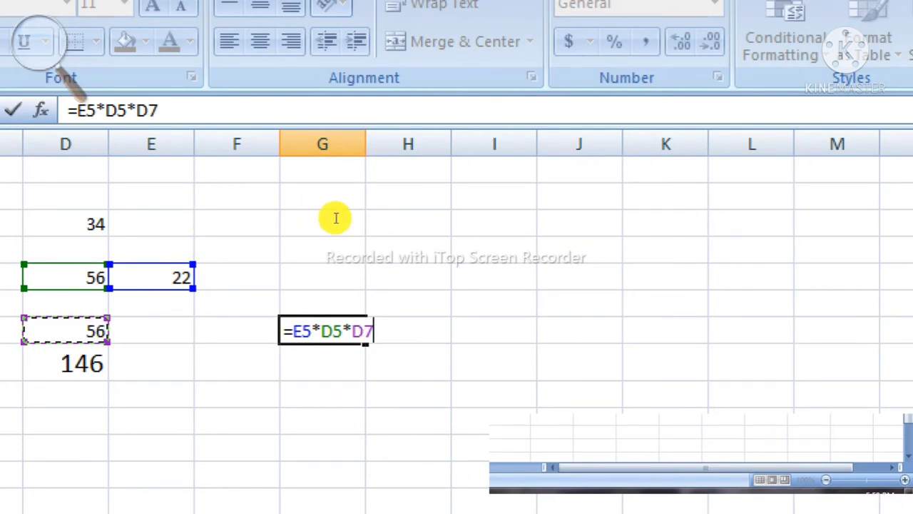
pyautogui.press('Return')
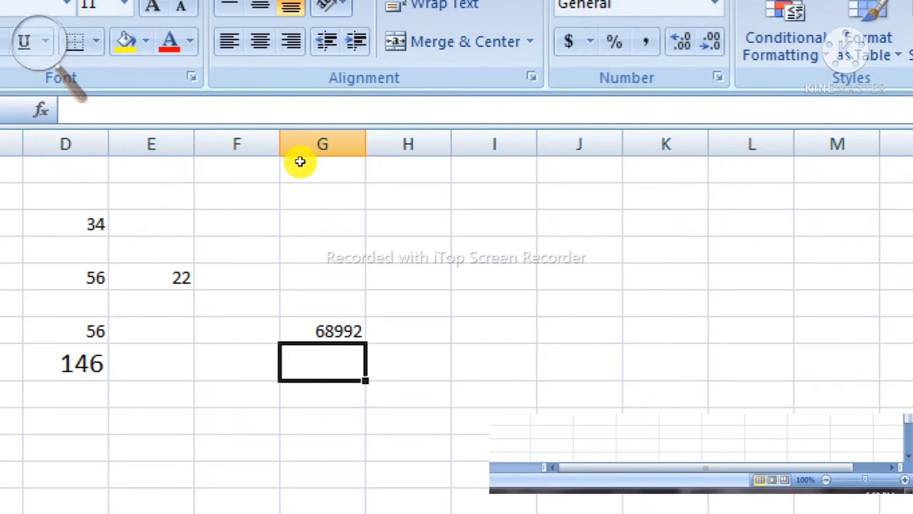
# Enter 105 in cell G2.
pyautogui.press('Up')
pyautogui.press('Up')
pyautogui.press('Up')
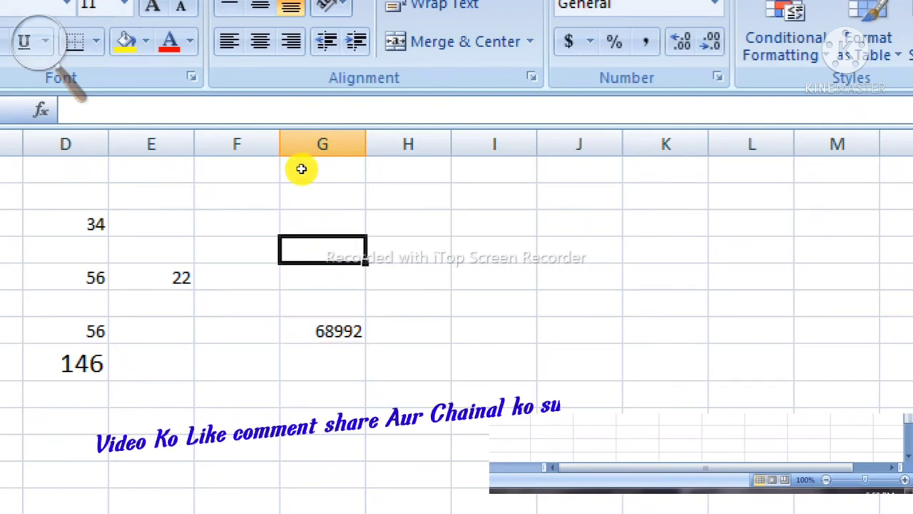
pyautogui.press('Up')
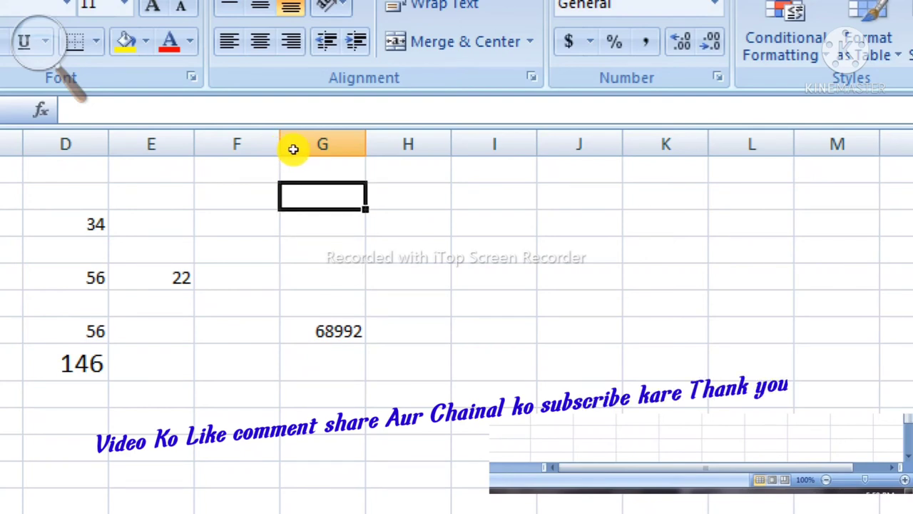
pyautogui.write('10')
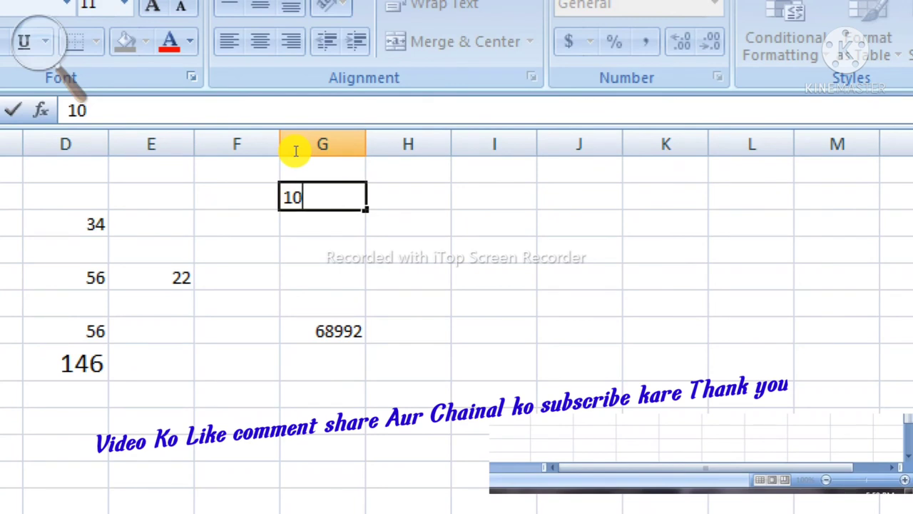
pyautogui.write('5')
pyautogui.press('Down')
pyautogui.press('Down')
pyautogui.press('Down')
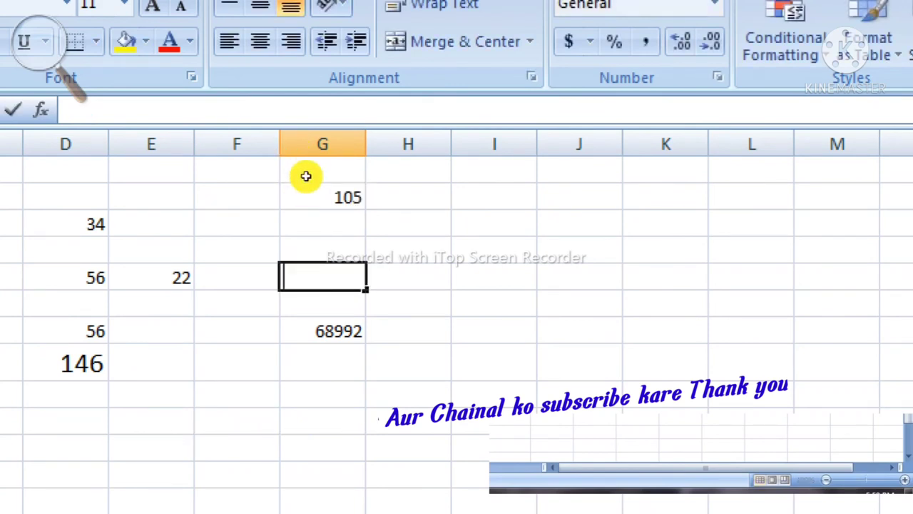
# Enter 5 in G3 and begin a formula in G4.
pyautogui.press('Up')
pyautogui.press('Up')
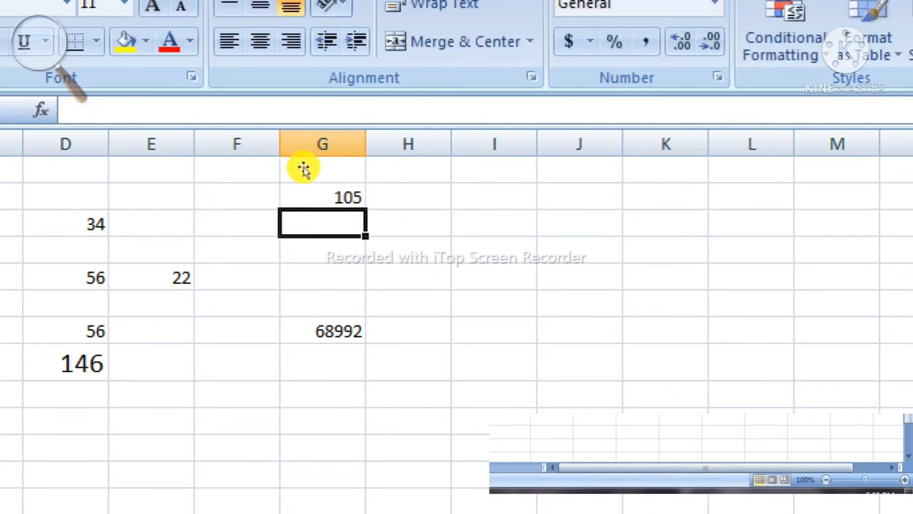
pyautogui.write('5')
pyautogui.press('Down')
pyautogui.press('Down')
pyautogui.press('Down')
pyautogui.press('Right')
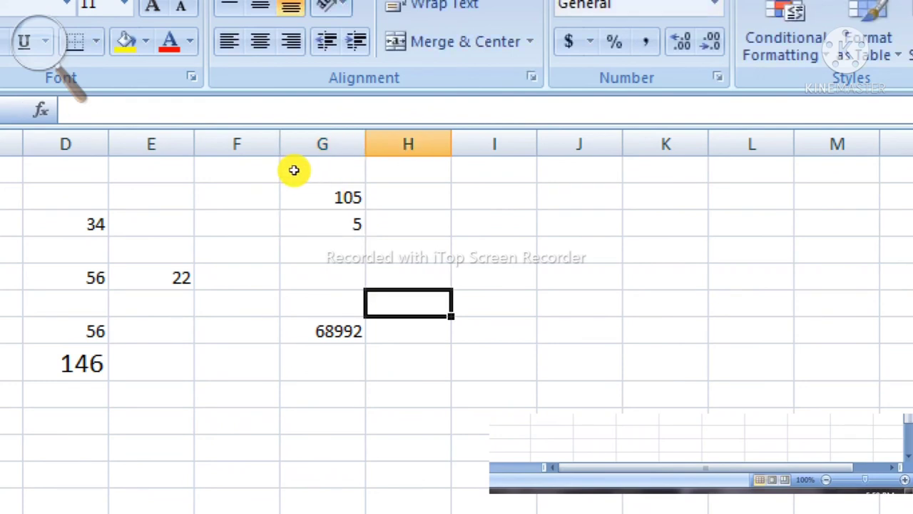
pyautogui.press('Up')
pyautogui.press('Up')
pyautogui.press('Left')
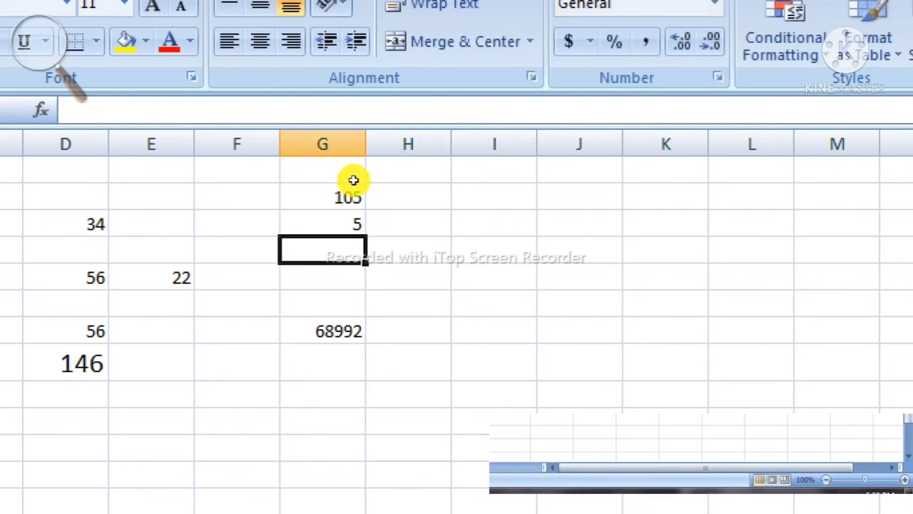
pyautogui.write('=')
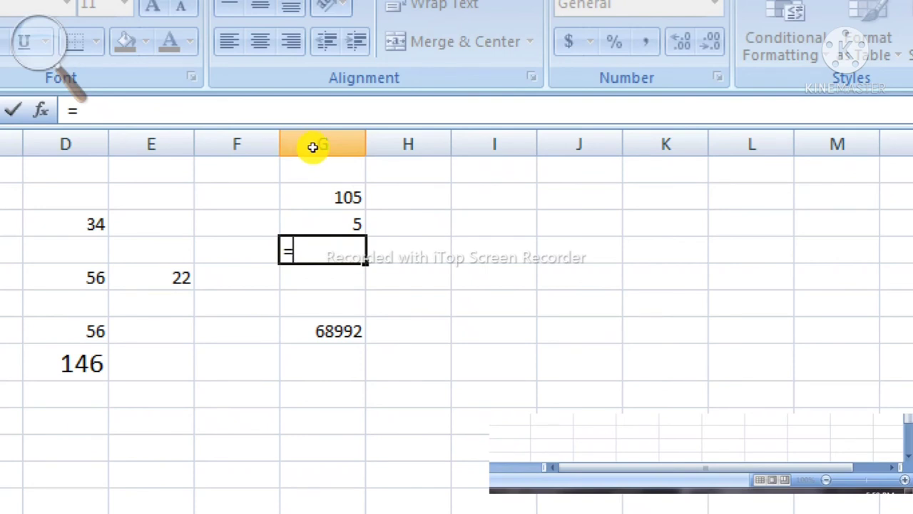
# Complete =G2/G3 in G4, removing stray characters, so it shows 21.
pyautogui.press('Up')
pyautogui.press('Up')
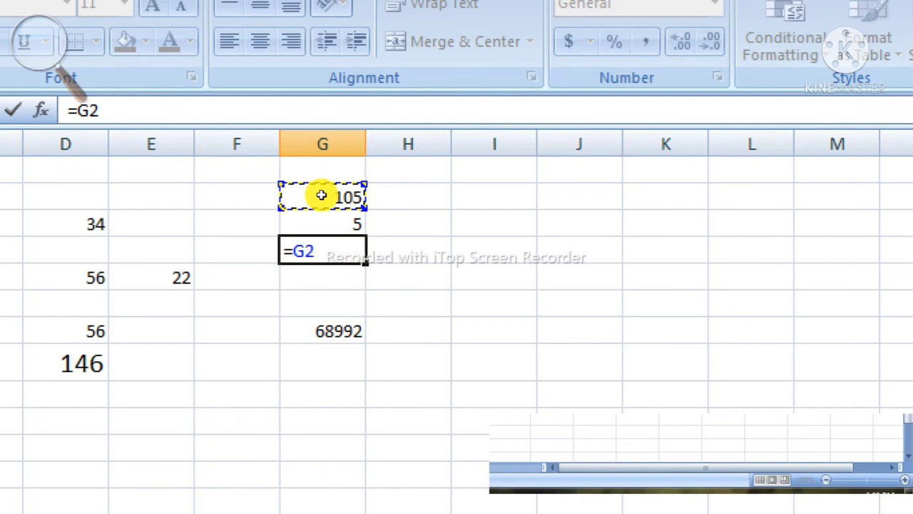
pyautogui.write('?')
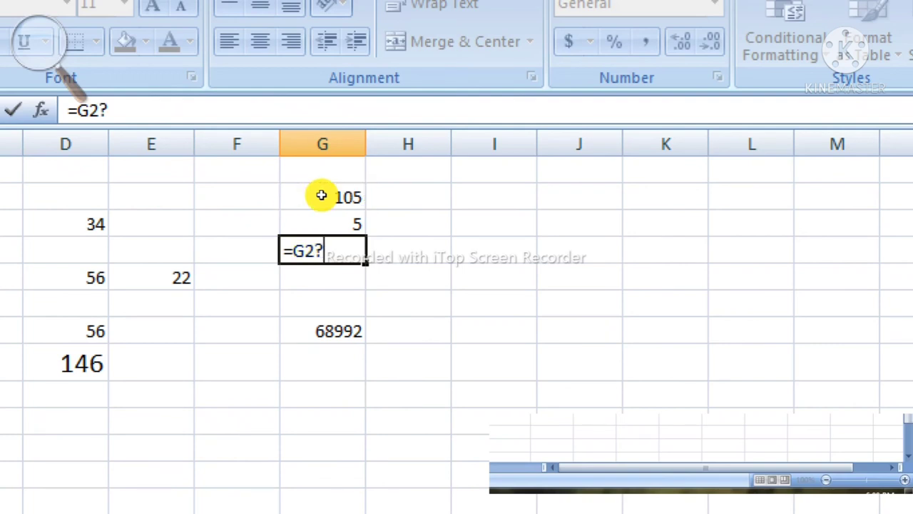
pyautogui.press('BackSpace')
pyautogui.write('/')
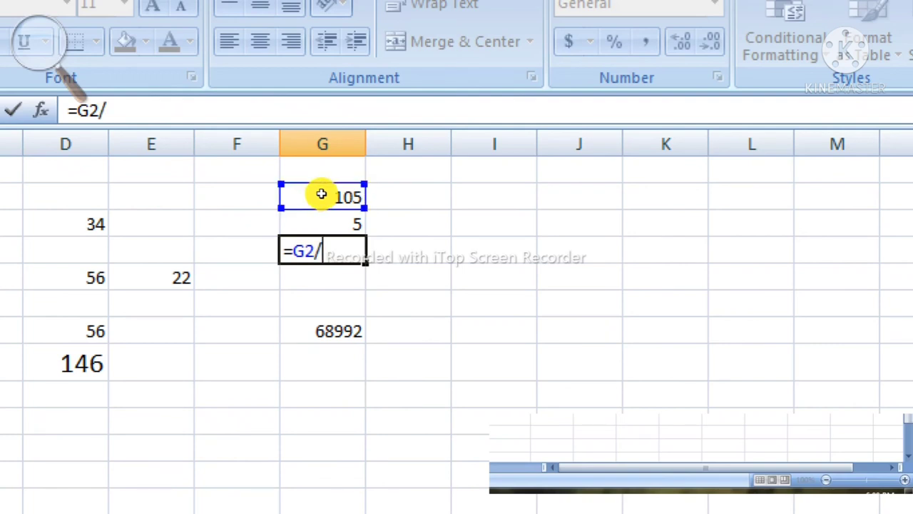
pyautogui.press('Up')
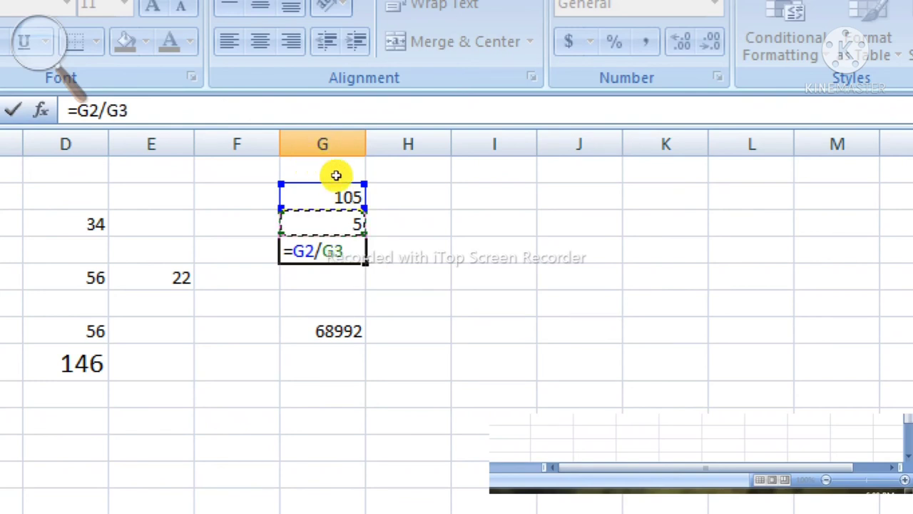
pyautogui.write('\\')
pyautogui.press('BackSpace')
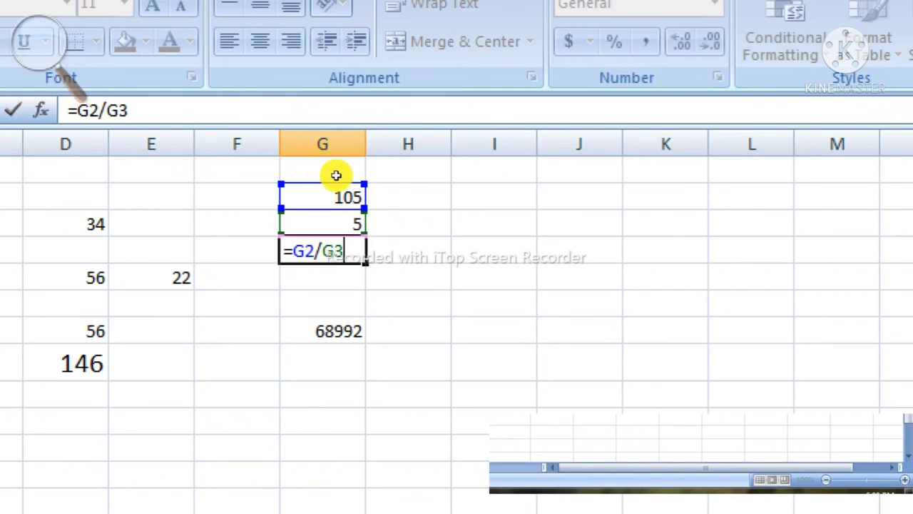
pyautogui.press('Return')
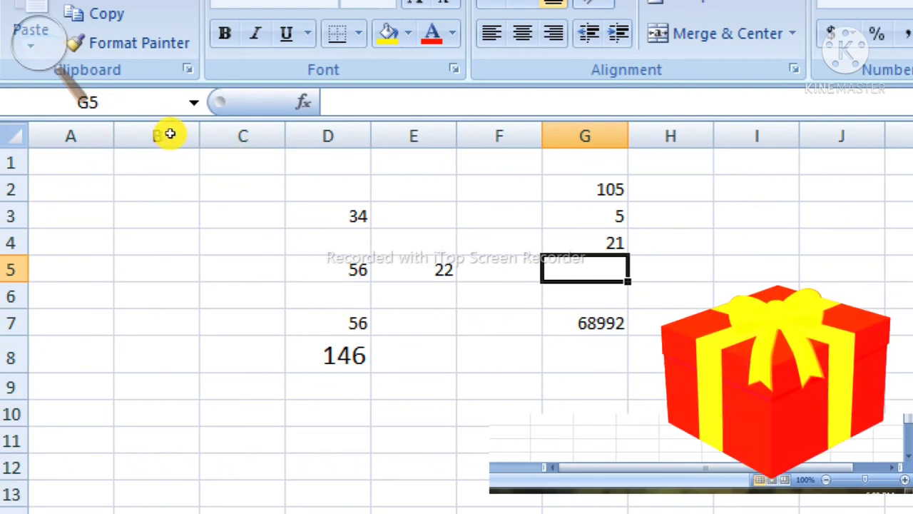
# Select D1:G8 and delete all its numbers and formulas.
pyautogui.moveTo(301, 149); pyautogui.dragTo(585, 357)
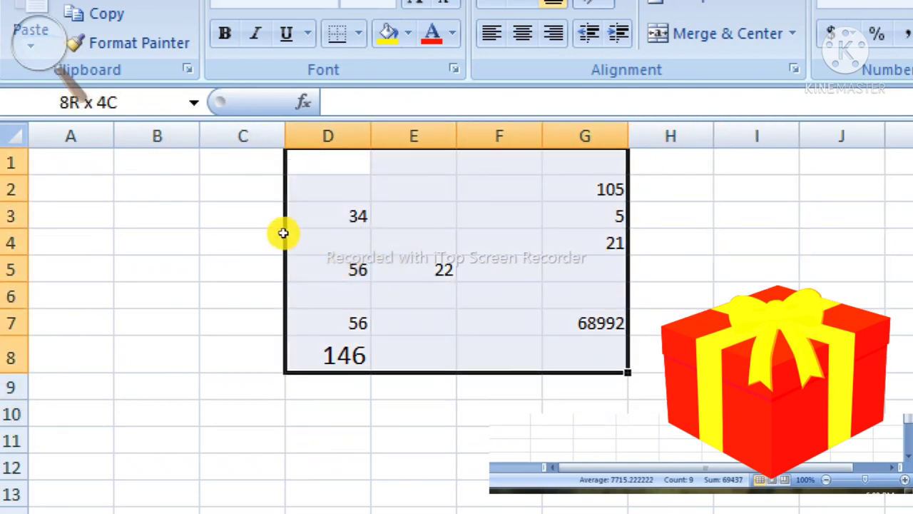
pyautogui.click(297, 230)
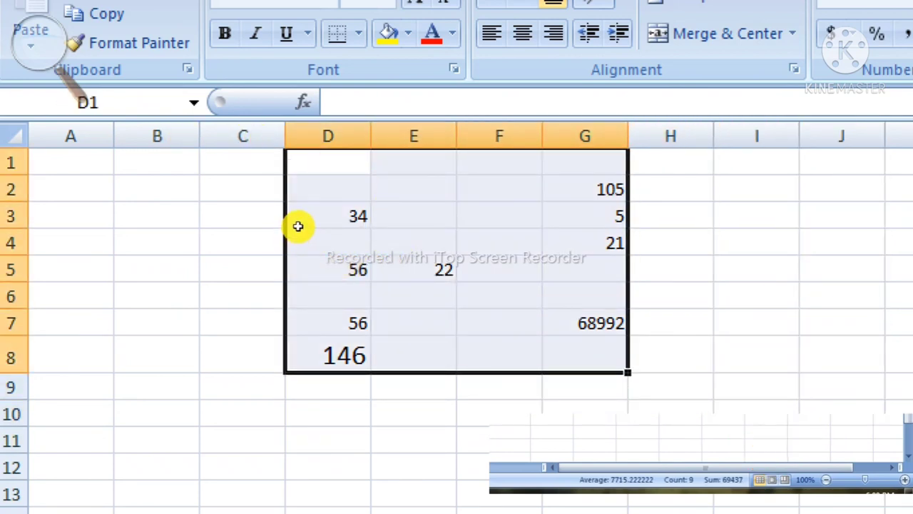
pyautogui.press('Delete')
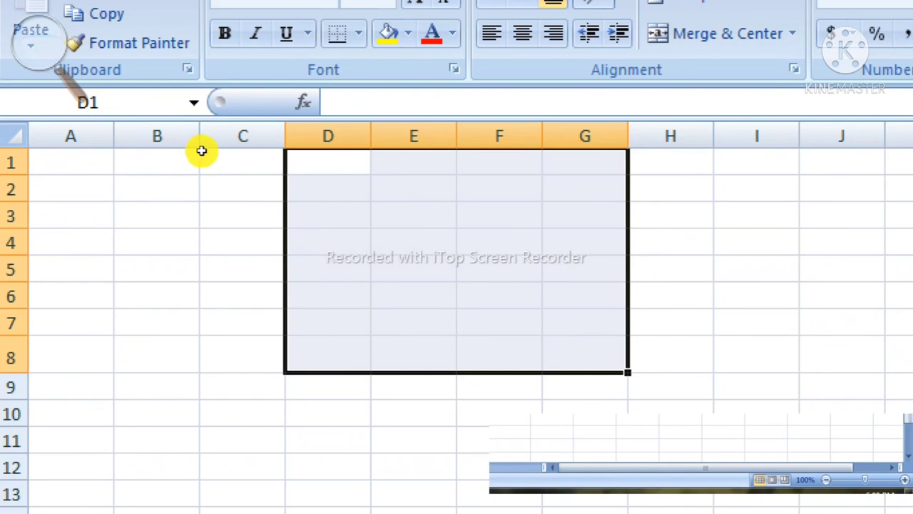